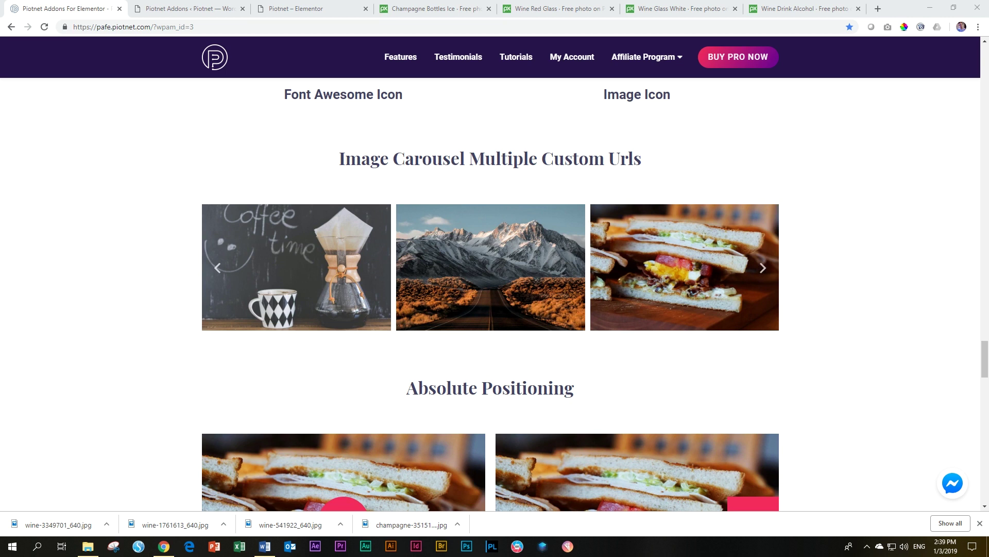
# Advance the Piotnet demo carousel one slide, then go to the add-on settings page.
pyautogui.click(762, 267)
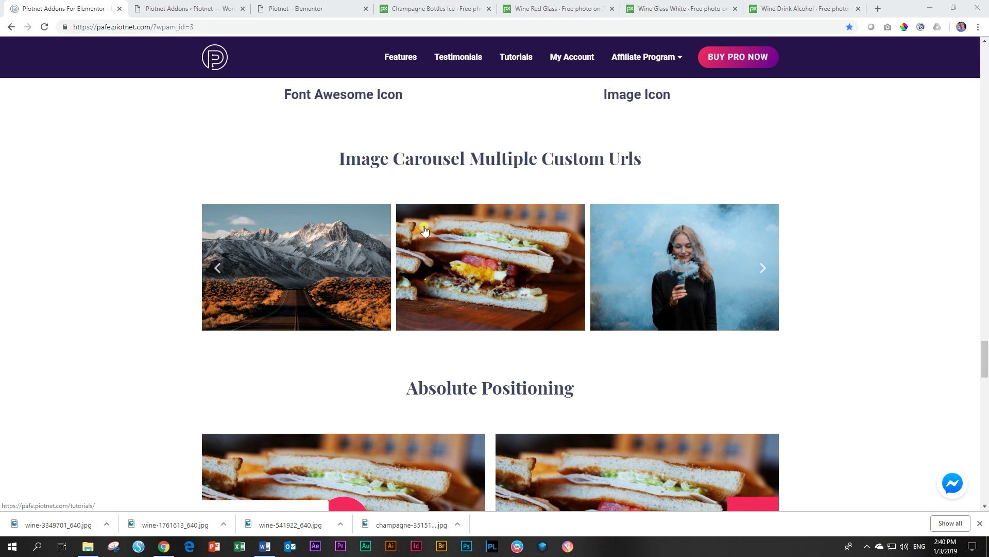
pyautogui.click(174, 7)
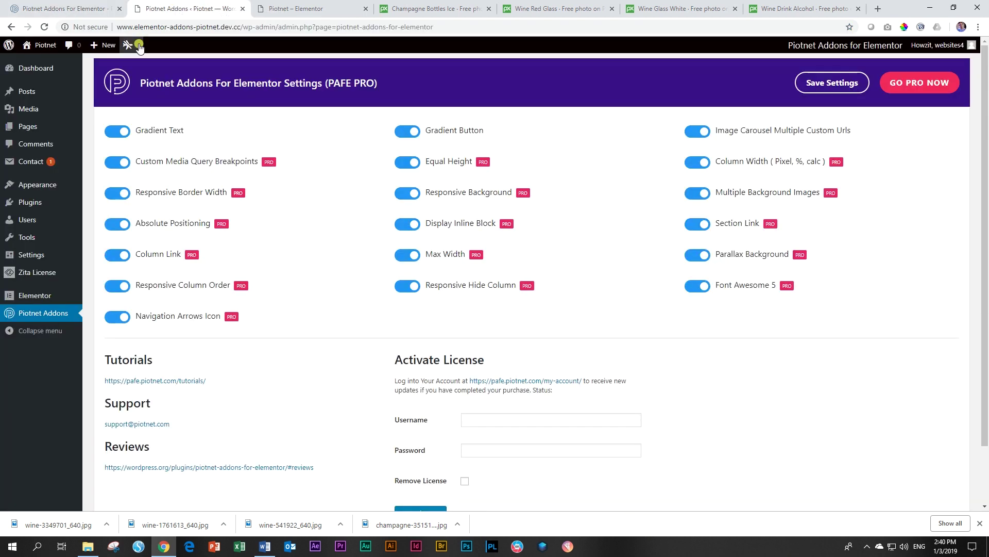
# Confirm Image Carousel Multiple Custom Urls is enabled in Piotnet Addons and switch to the restaurant home page.
pyautogui.click(55, 323)
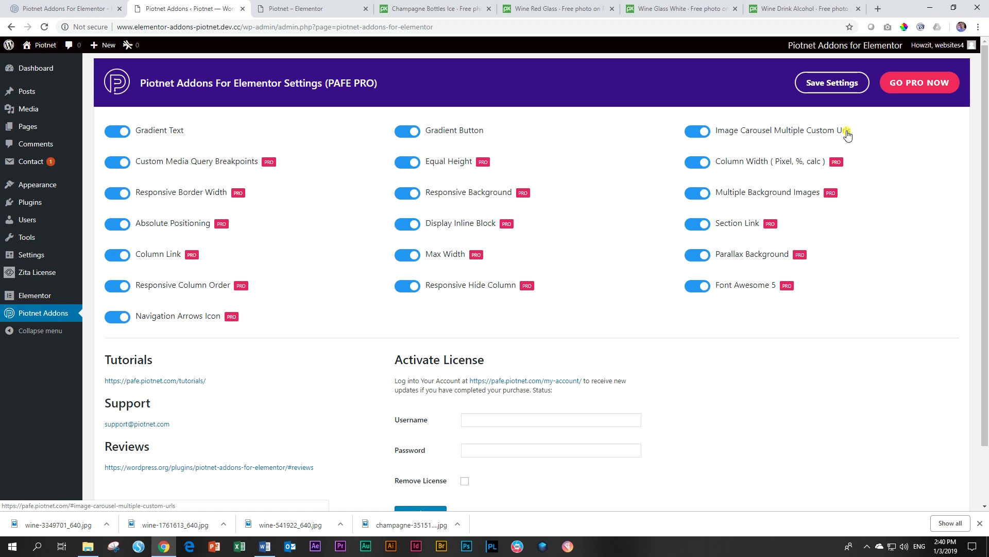
pyautogui.click(316, 5)
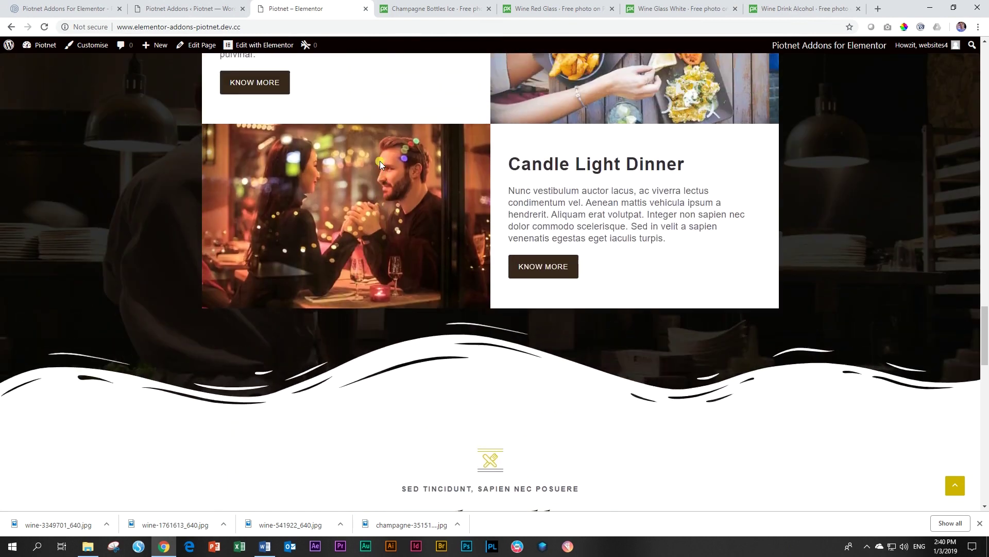
pyautogui.scroll(-5, 379, 165)
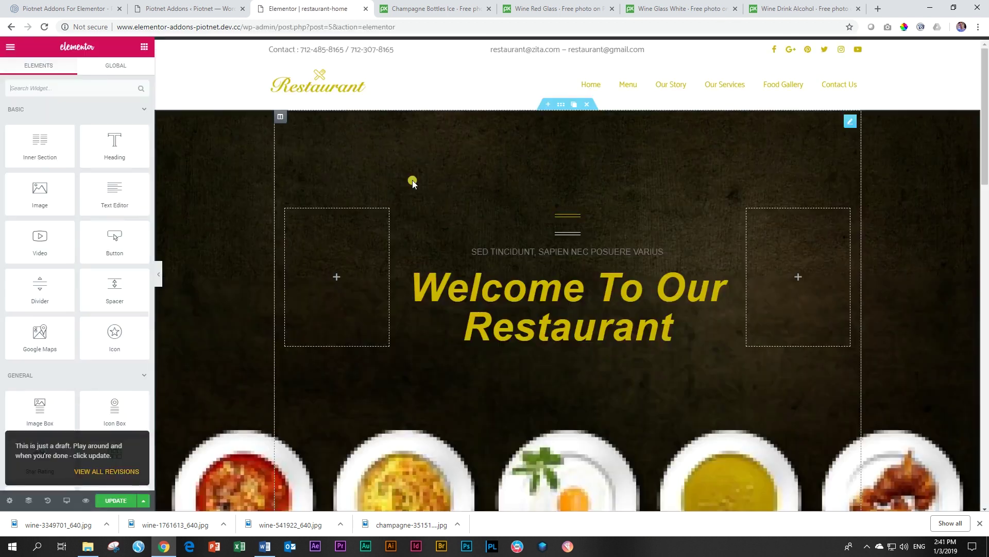
pyautogui.scroll(-5, 413, 180)
pyautogui.scroll(-5, 421, 185)
pyautogui.scroll(-5, 421, 183)
pyautogui.scroll(-5, 422, 183)
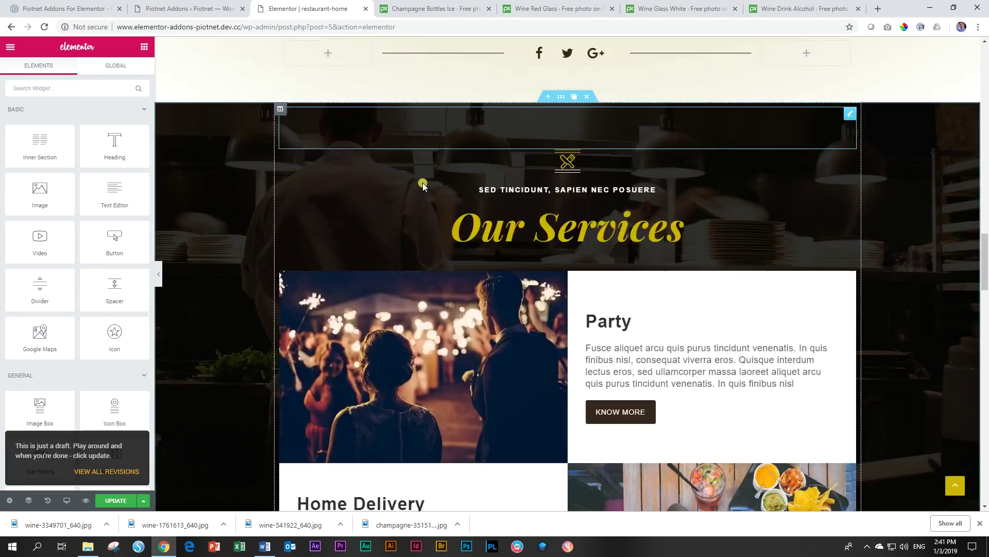
pyautogui.scroll(-5, 422, 183)
pyautogui.scroll(-5, 424, 184)
pyautogui.scroll(-4, 424, 184)
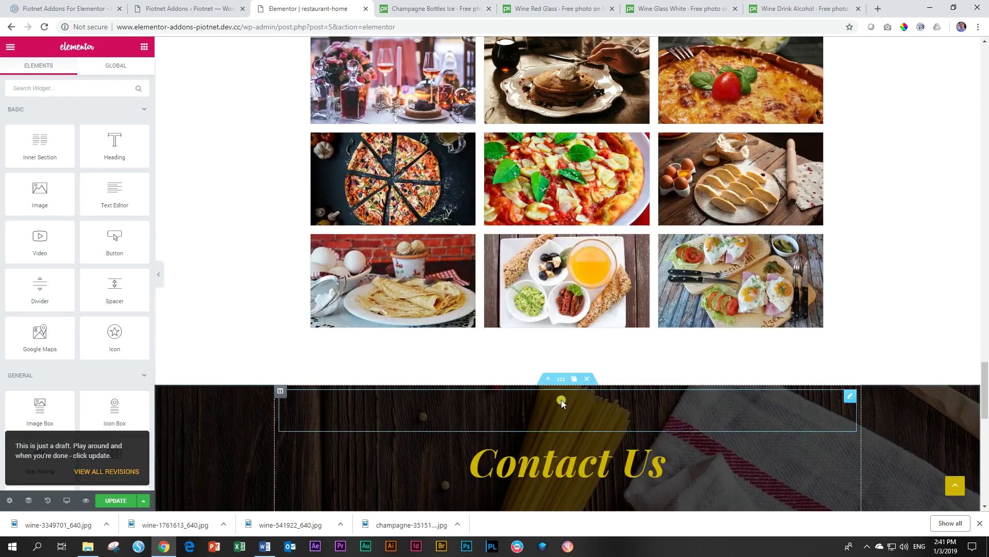
# Add a new empty section above the Contact Us section.
pyautogui.click(552, 379)
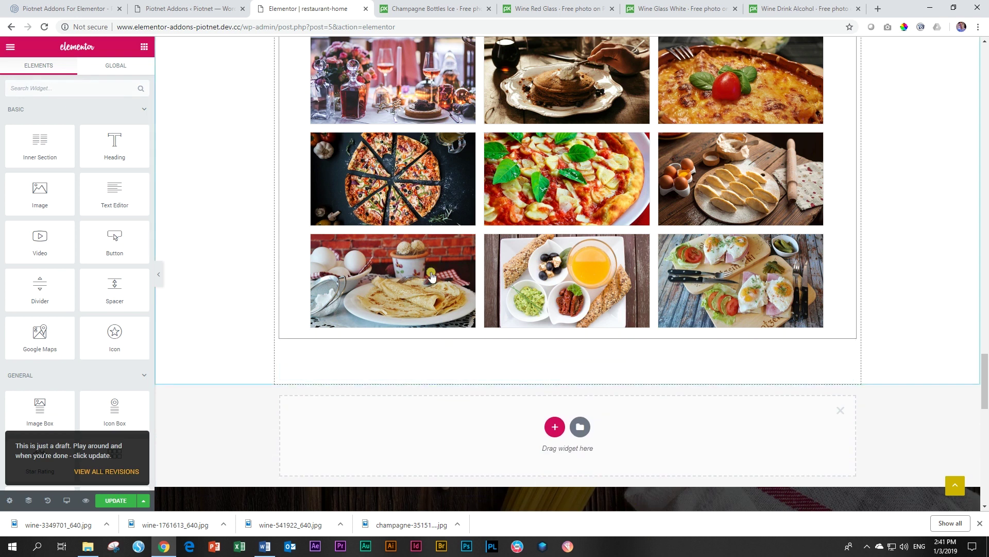
# Find the Image Carousel widget via 'carous' and drop it into the empty section.
pyautogui.click(101, 83)
pyautogui.write('carous')
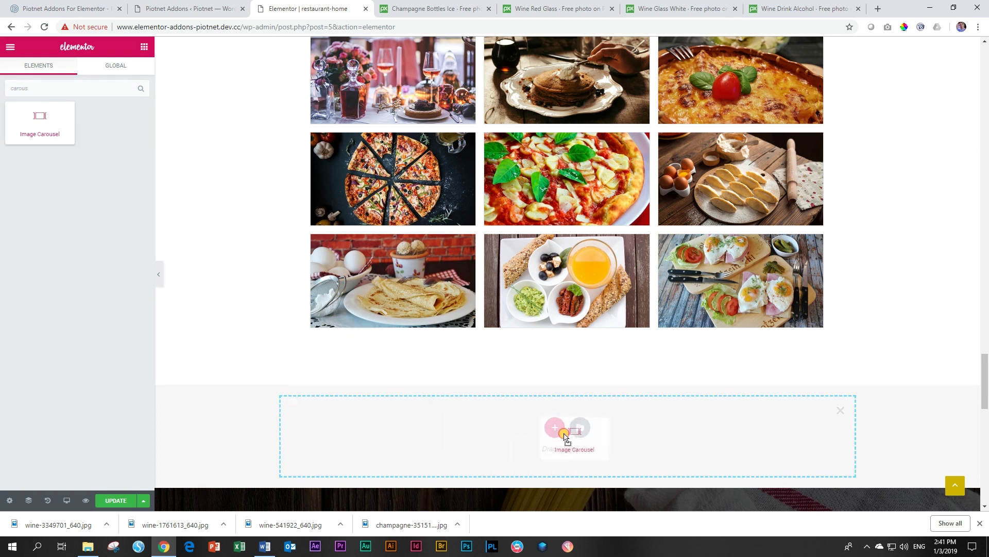
pyautogui.moveTo(40, 120); pyautogui.dragTo(563, 428)
# Fill the carousel with a new gallery of the grapes, red wine, wine bottles and champagne photos.
pyautogui.click(78, 138)
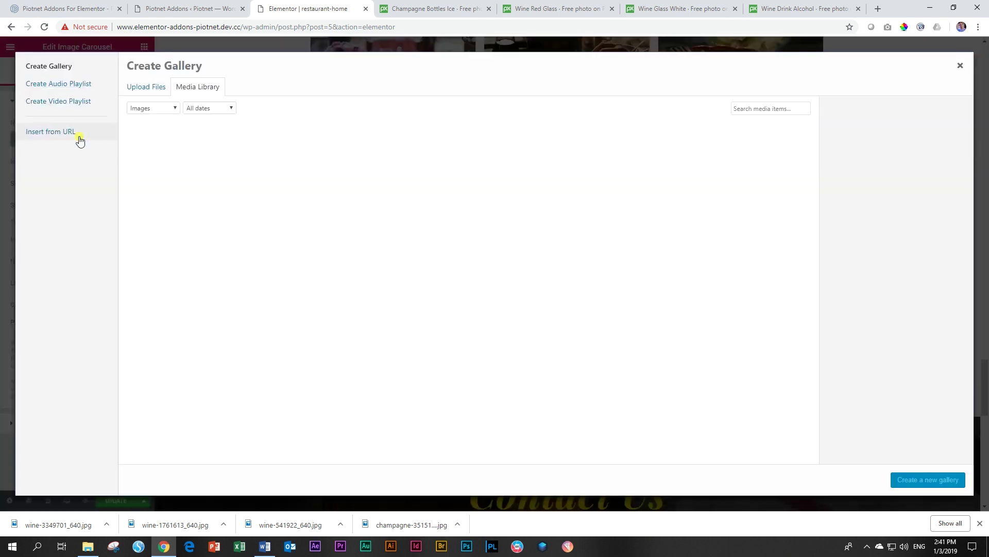
pyautogui.click(143, 159)
pyautogui.click(401, 163)
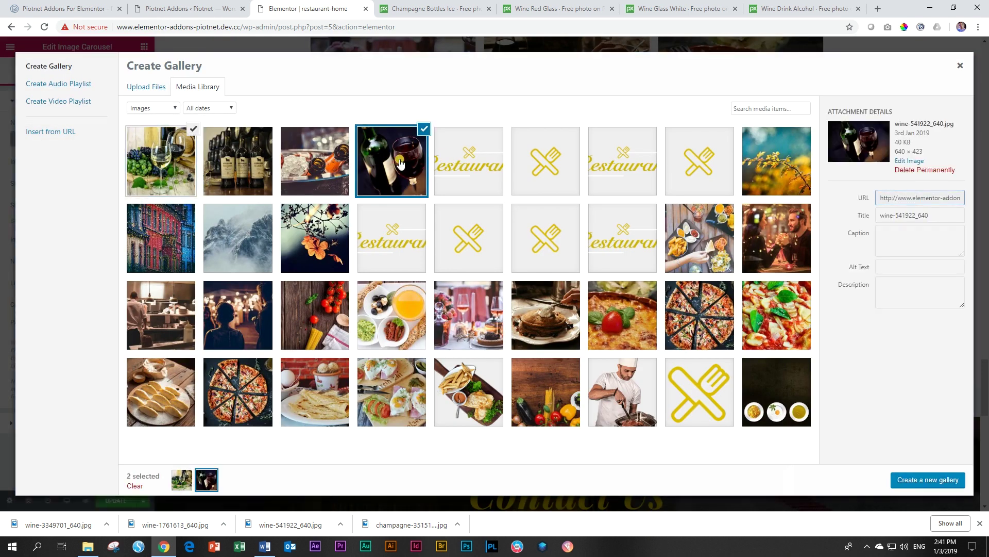
pyautogui.click(251, 162)
pyautogui.click(319, 162)
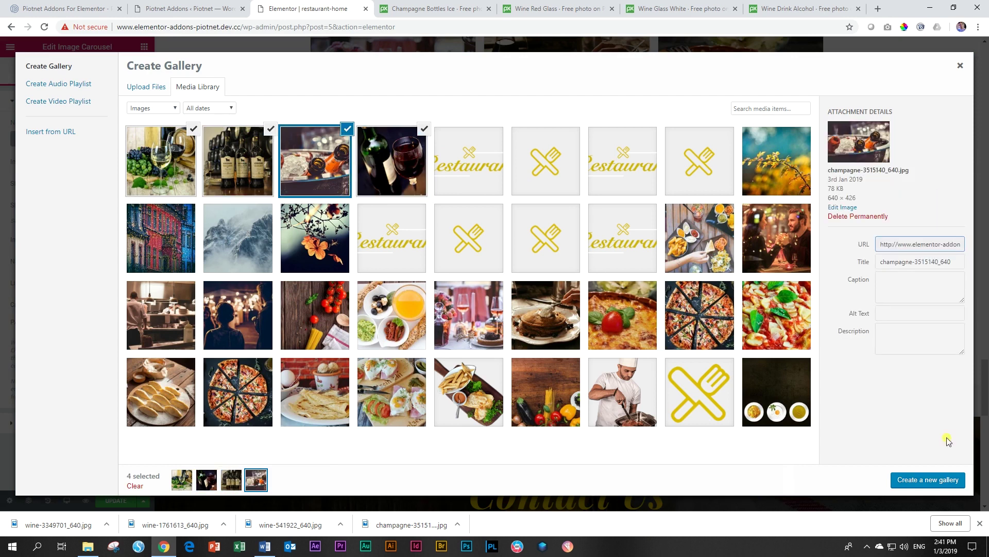
pyautogui.click(924, 480)
pyautogui.click(939, 480)
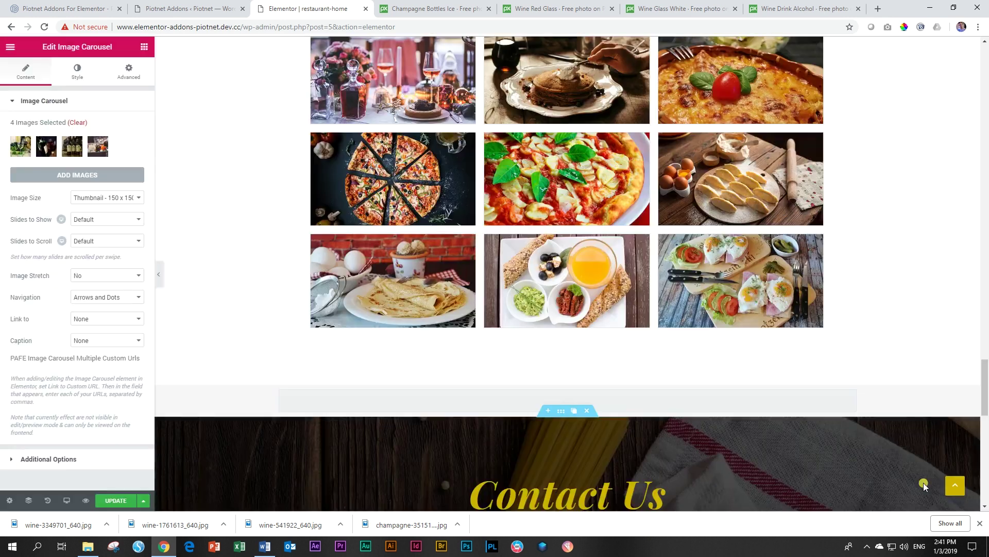
# Change the carousel image size from Medium Large to a custom 400 × 250 and apply it.
pyautogui.click(118, 200)
pyautogui.click(111, 226)
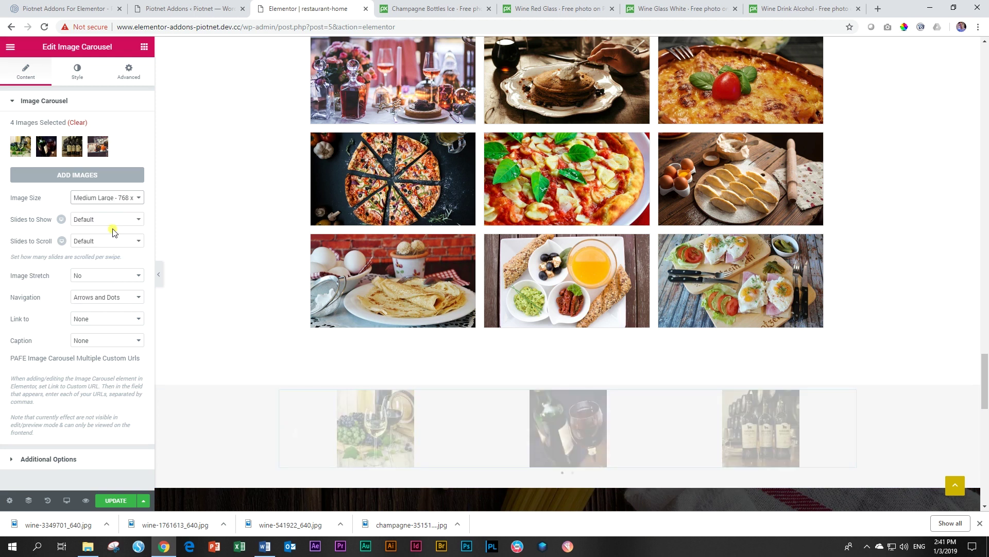
pyautogui.scroll(-1, 773, 437)
pyautogui.scroll(-2, 773, 437)
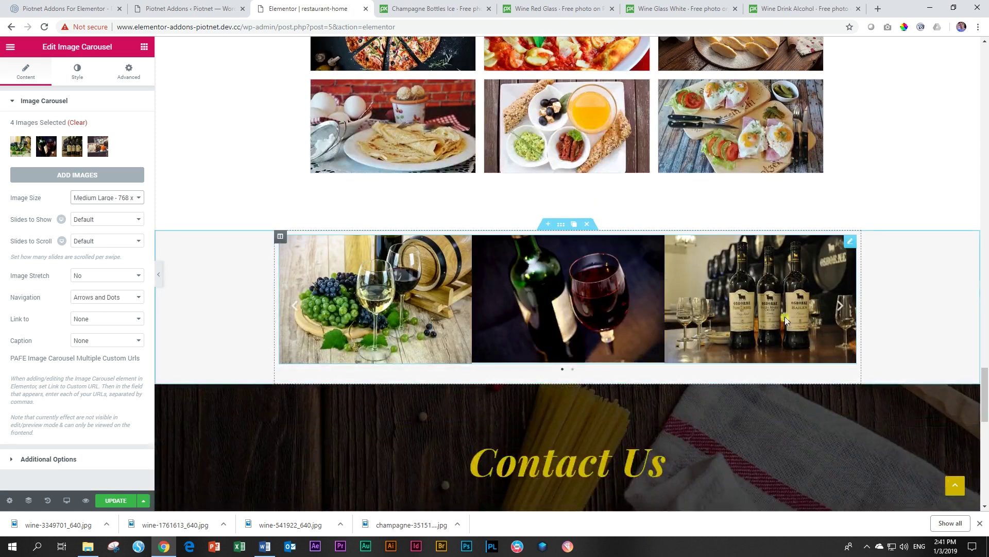
pyautogui.click(103, 199)
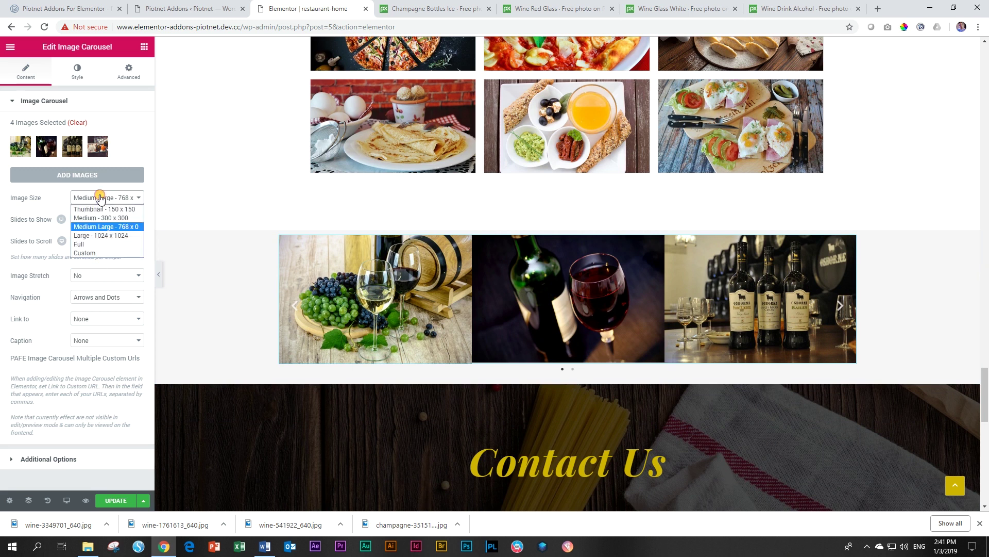
pyautogui.click(91, 252)
pyautogui.click(29, 247)
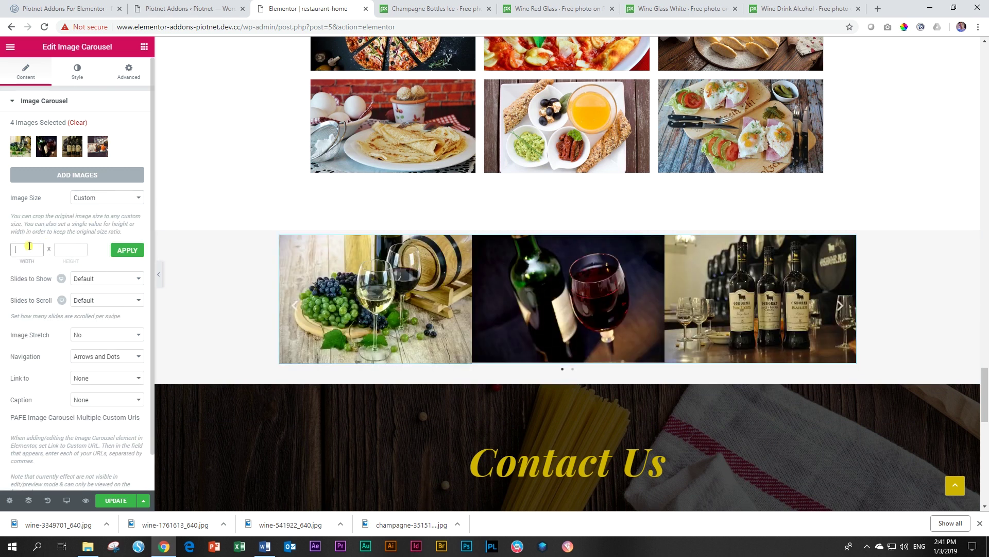
pyautogui.write('400')
pyautogui.press('Tab')
pyautogui.write('0')
pyautogui.click(120, 255)
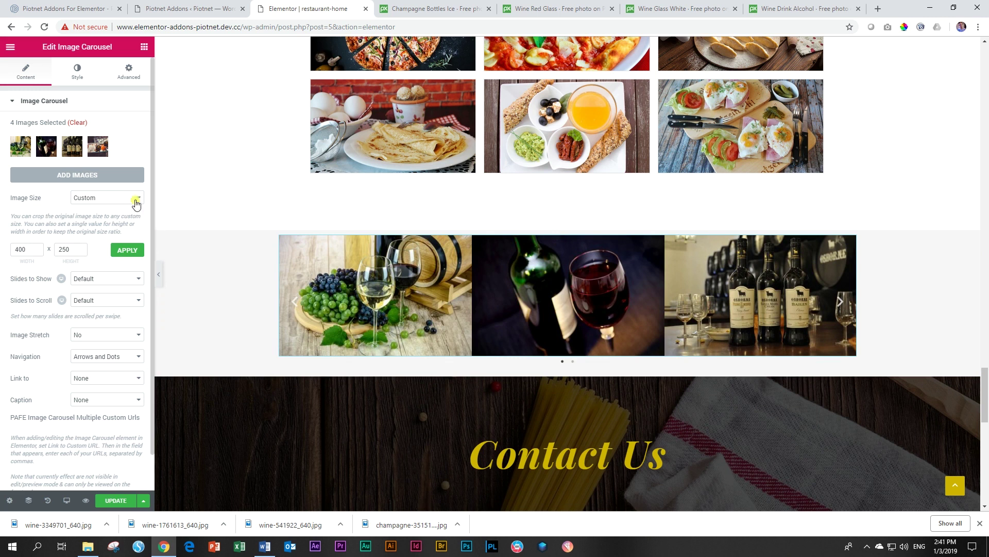
# Cycle through the carousel slides to preview the resized wine photos.
pyautogui.click(842, 304)
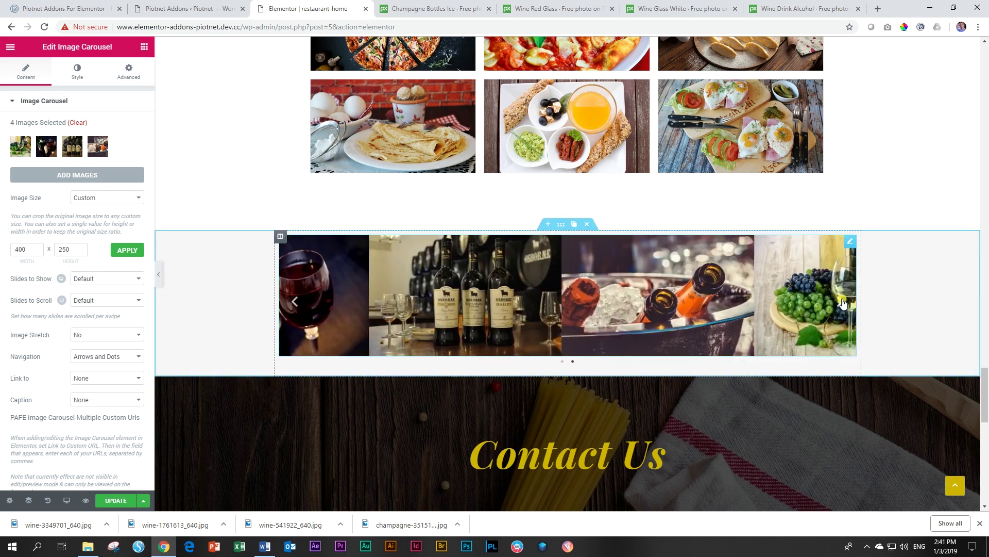
pyautogui.click(842, 304)
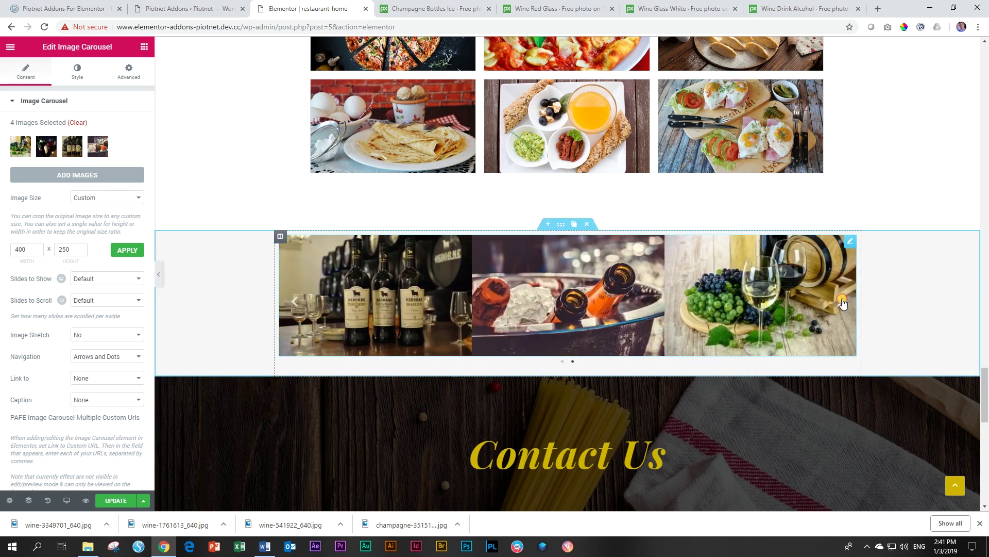
pyautogui.click(841, 303)
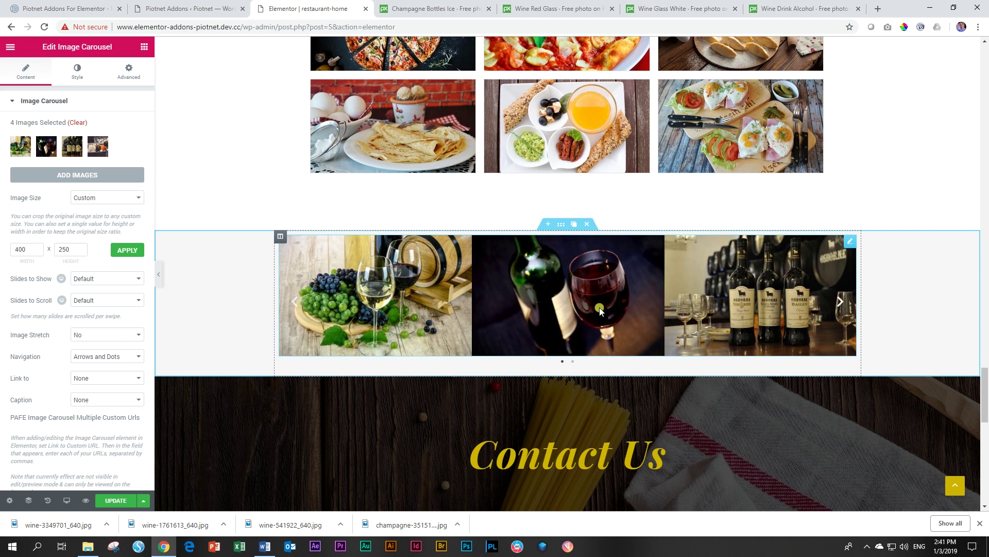
pyautogui.click(454, 10)
pyautogui.click(542, 7)
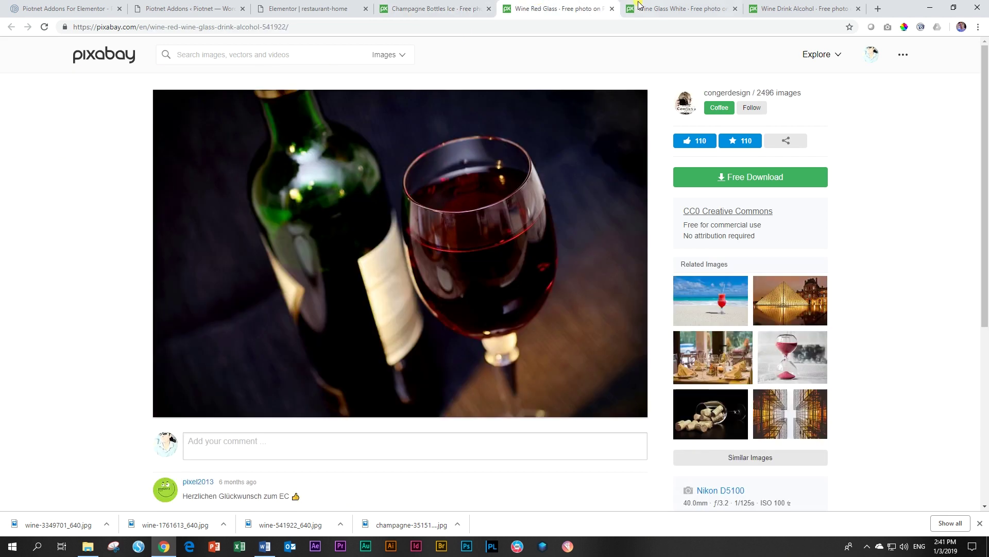
pyautogui.click(639, 7)
pyautogui.click(766, 8)
pyautogui.click(663, 7)
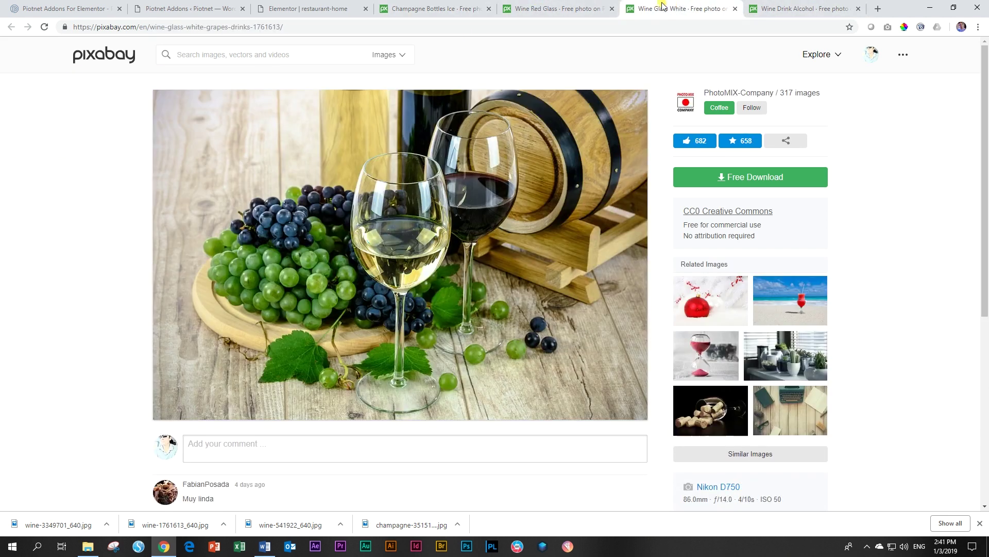
pyautogui.click(554, 6)
pyautogui.click(441, 7)
pyautogui.click(288, 8)
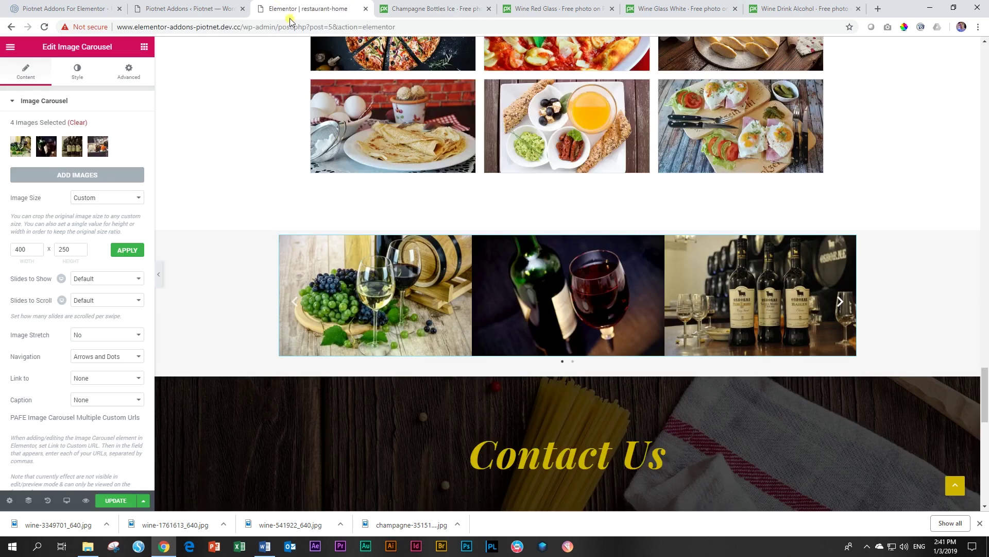
pyautogui.moveTo(568, 296)
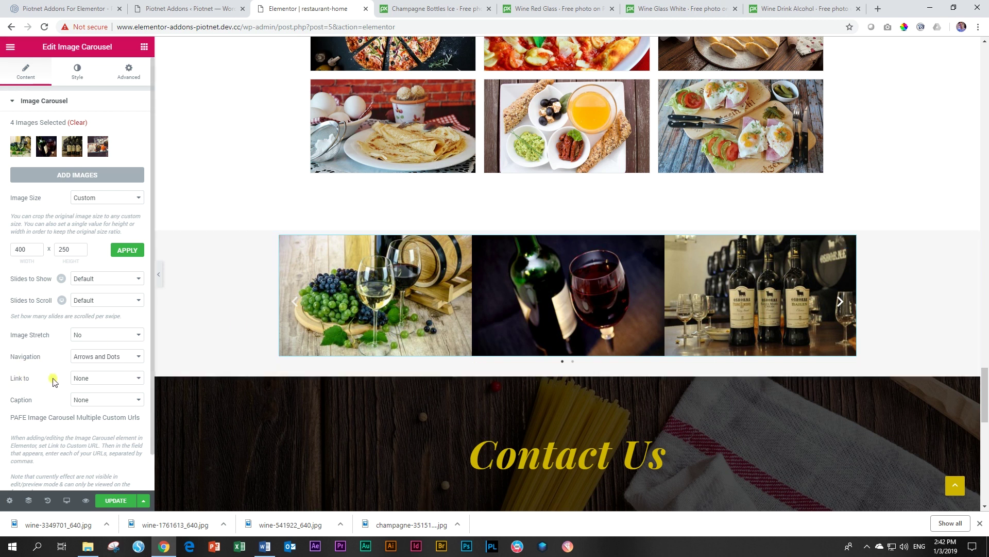
# Set the carousel's Link to Custom URL, focus the link field, then return to the add-on settings.
pyautogui.click(86, 382)
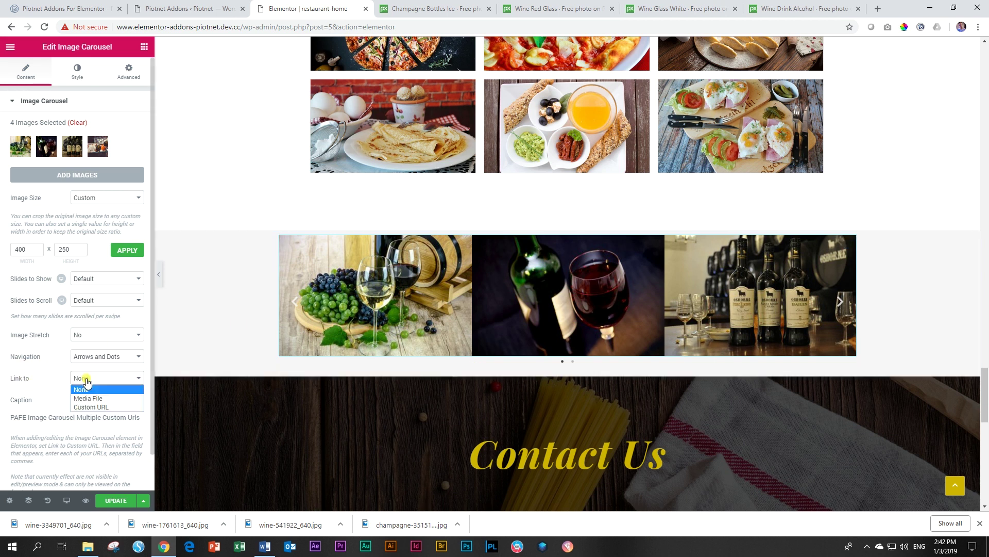
pyautogui.click(90, 408)
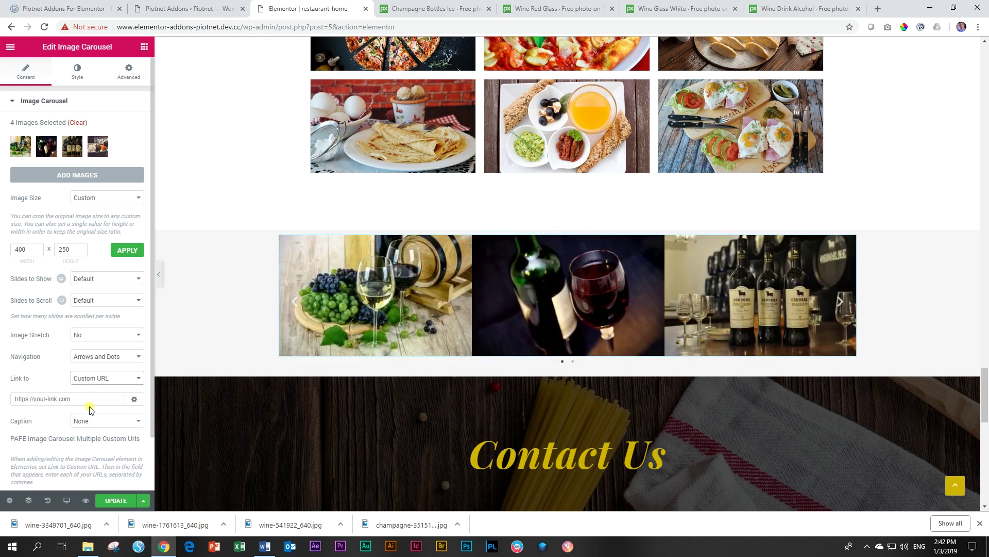
pyautogui.click(86, 402)
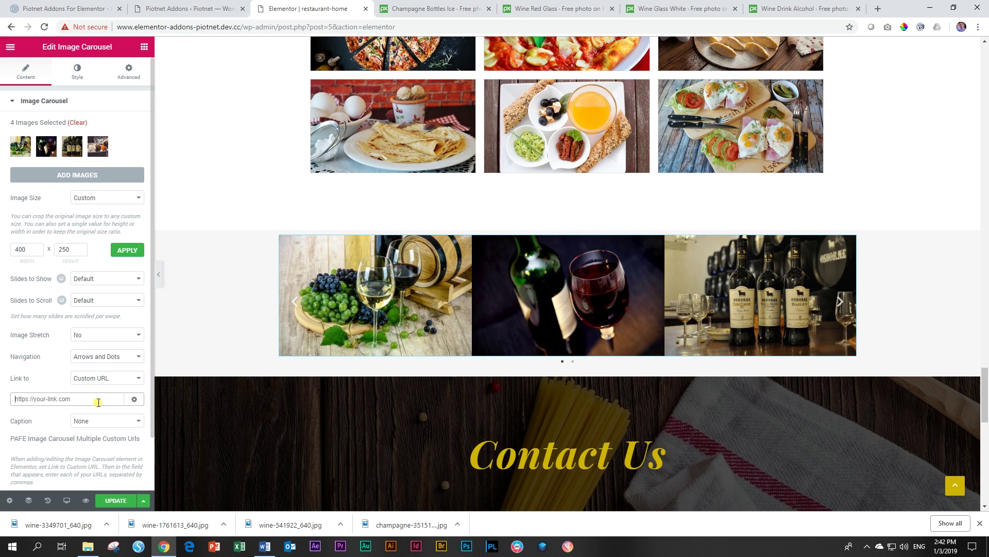
pyautogui.scroll(-2, 94, 400)
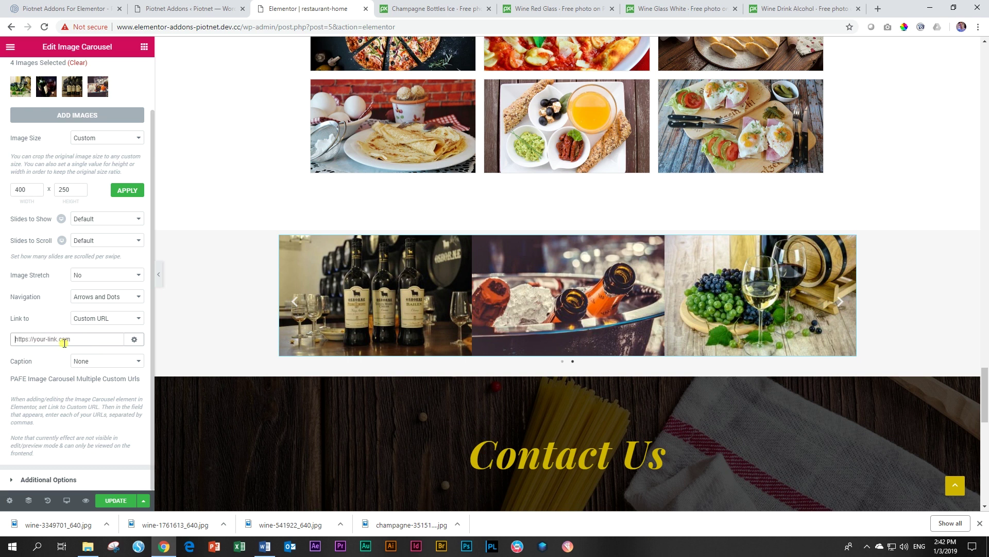
pyautogui.click(186, 9)
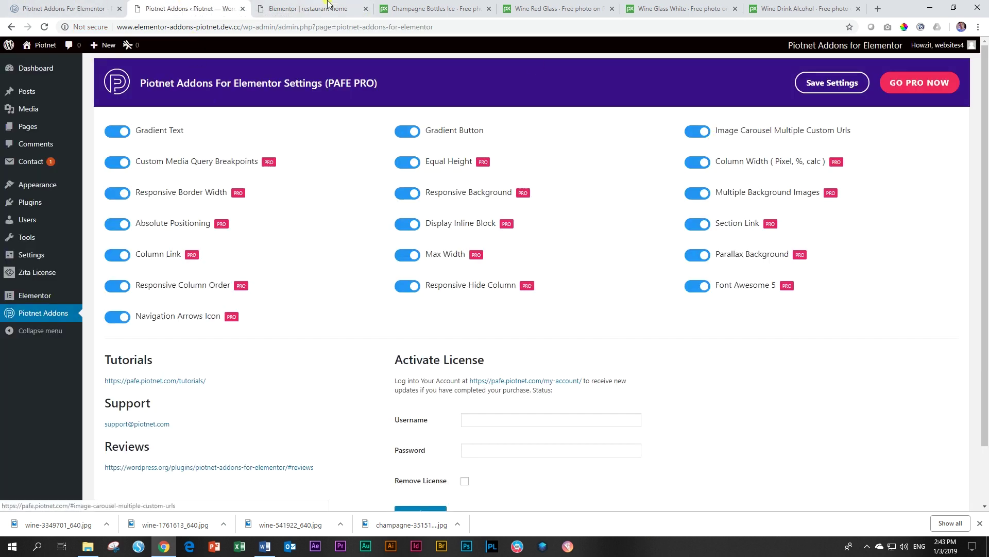
# Back in the Elementor editor, reopen the carousel's four-photo gallery and reinsert it unchanged.
pyautogui.click(302, 6)
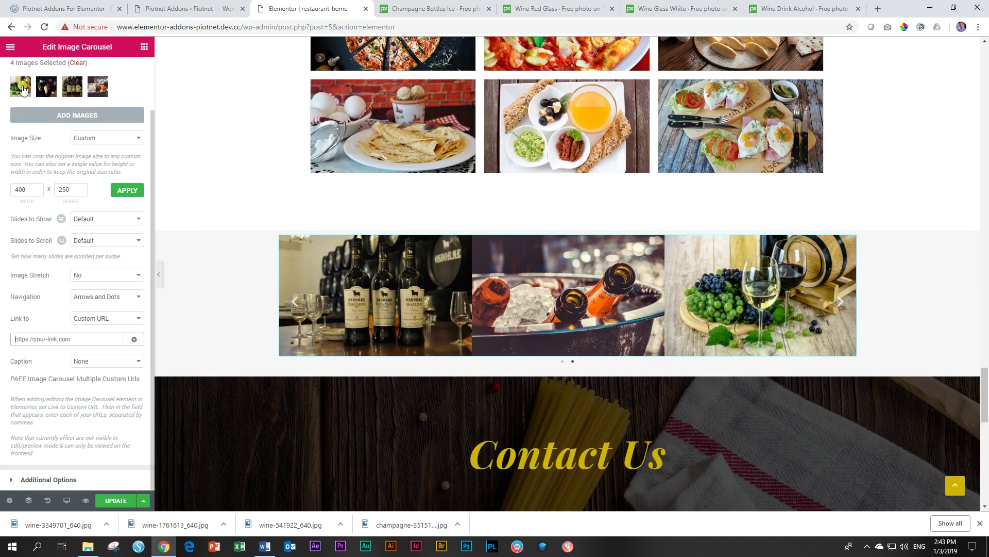
pyautogui.click(37, 105)
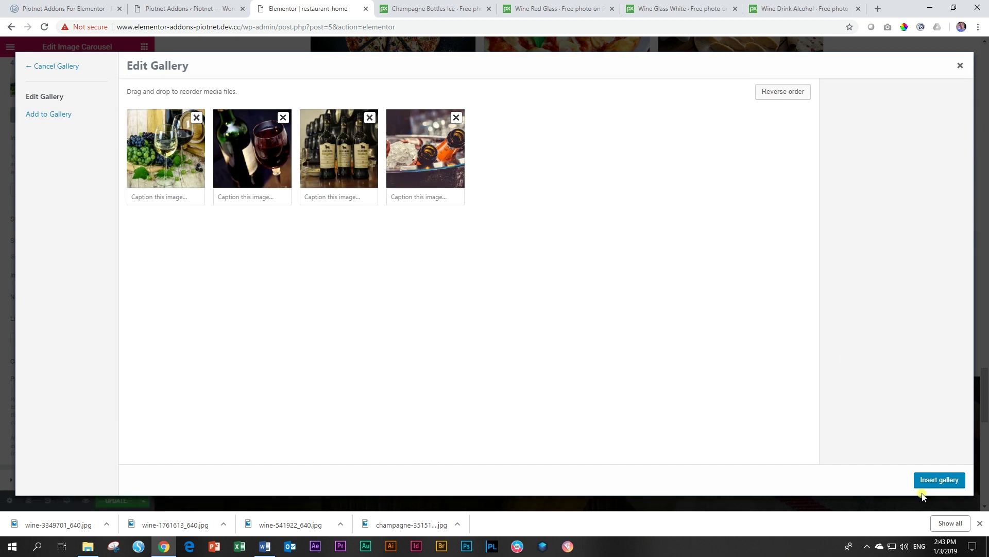
pyautogui.click(940, 480)
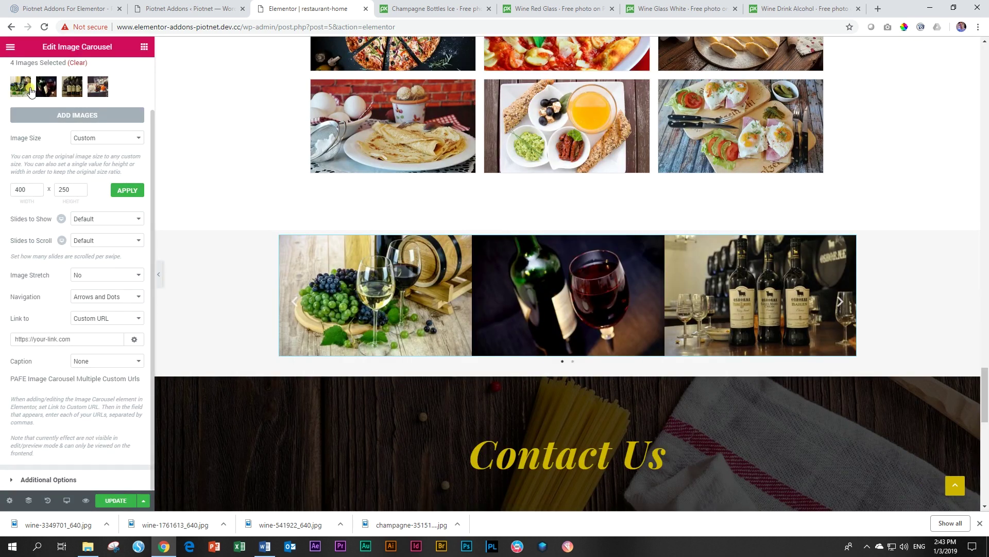
# Paste the white wine and red wine Pixabay page addresses as the first two comma-separated custom links.
pyautogui.click(556, 9)
pyautogui.click(681, 9)
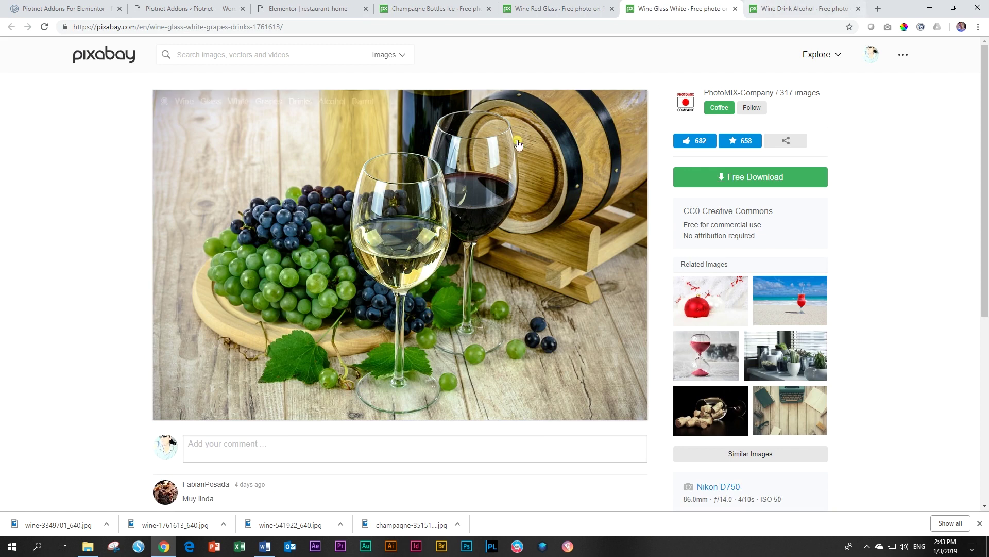
pyautogui.click(310, 26)
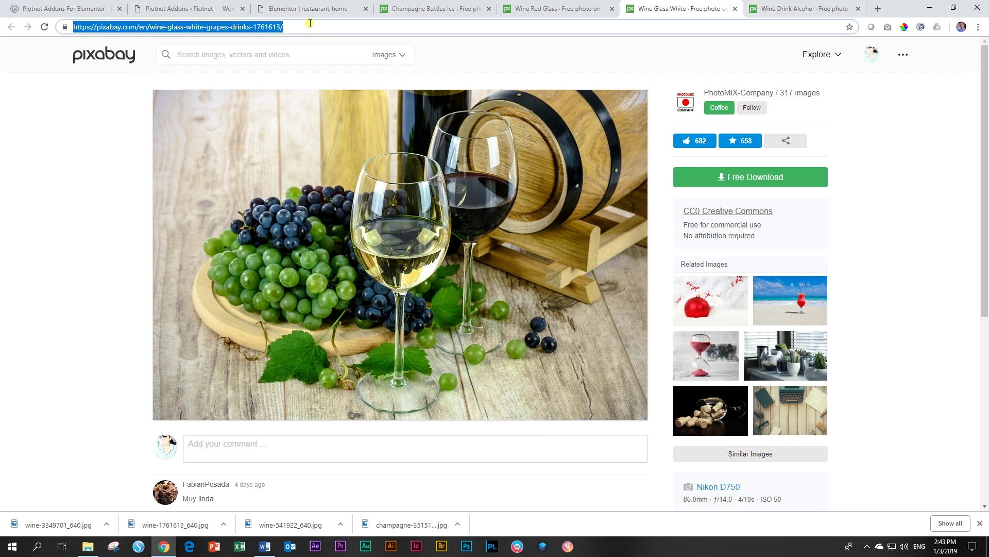
pyautogui.click(302, 8)
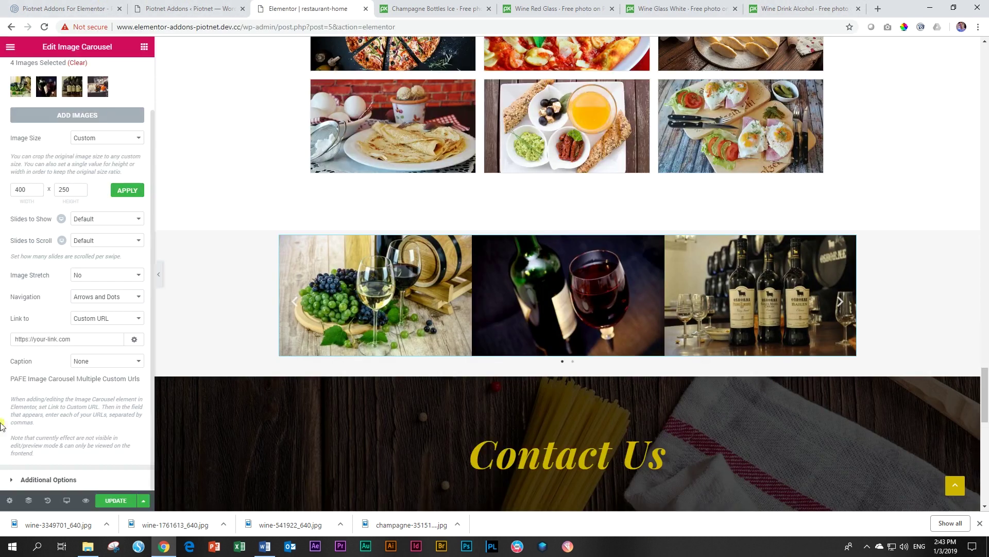
pyautogui.click(68, 340)
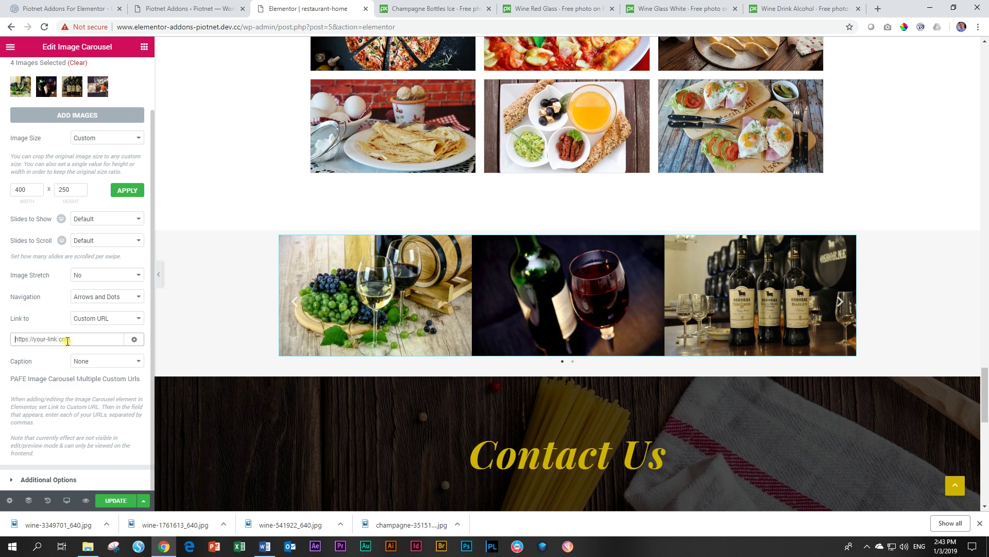
pyautogui.hotkey('ctrl', 'v')
pyautogui.write(',')
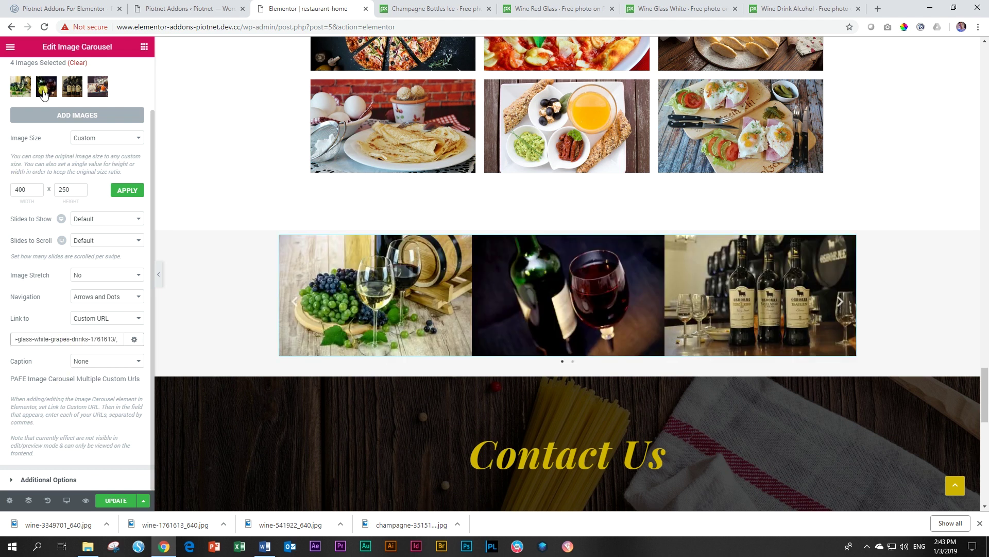
pyautogui.click(464, 8)
pyautogui.click(541, 9)
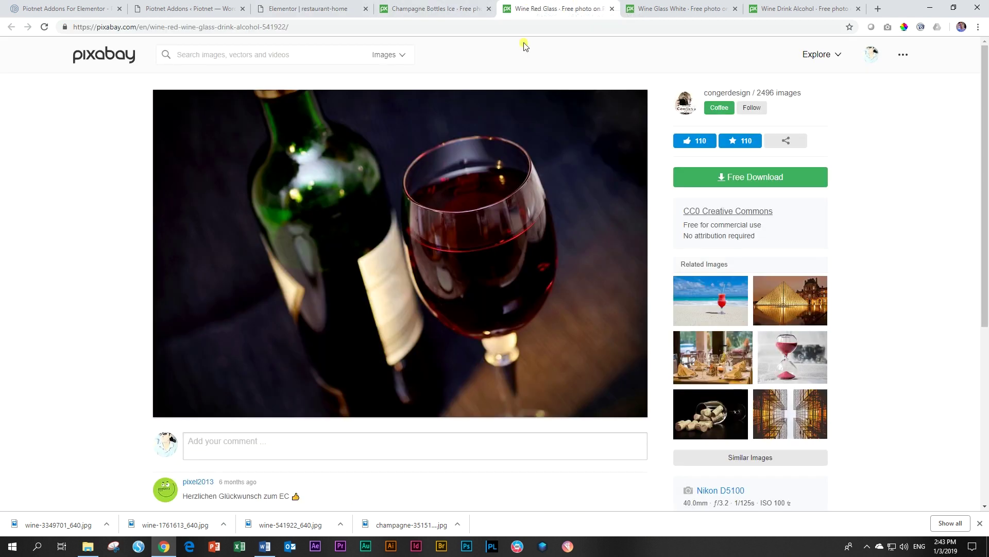
pyautogui.click(433, 30)
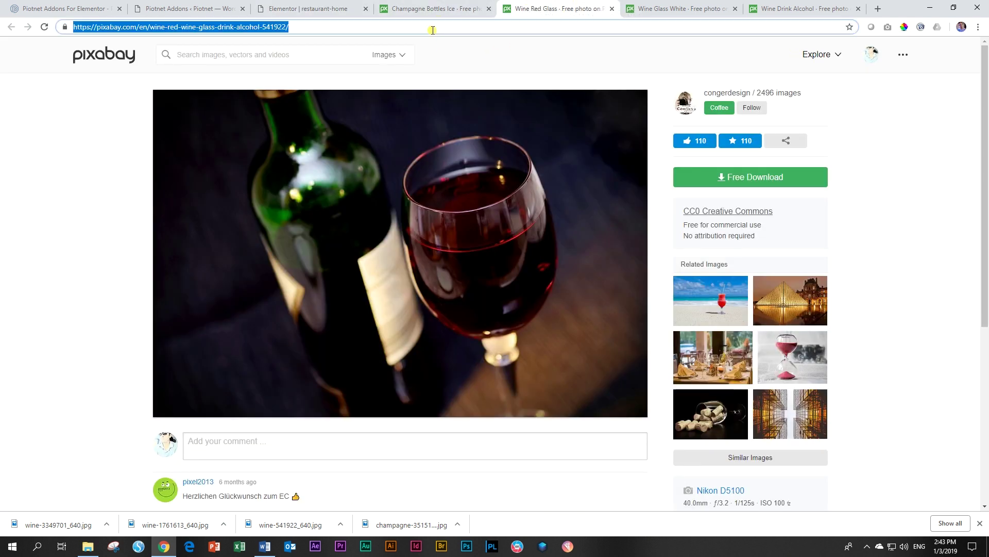
pyautogui.click(310, 9)
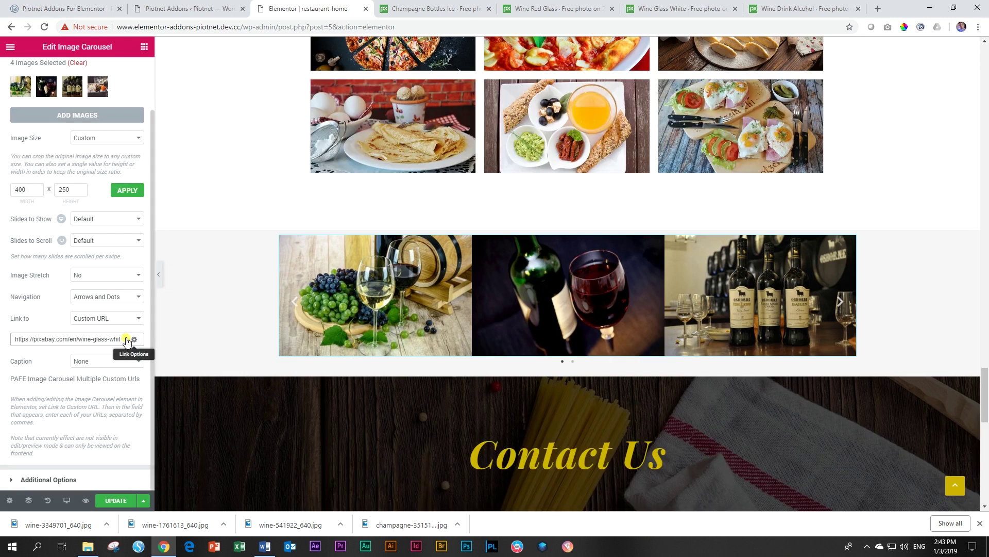
pyautogui.click(100, 340)
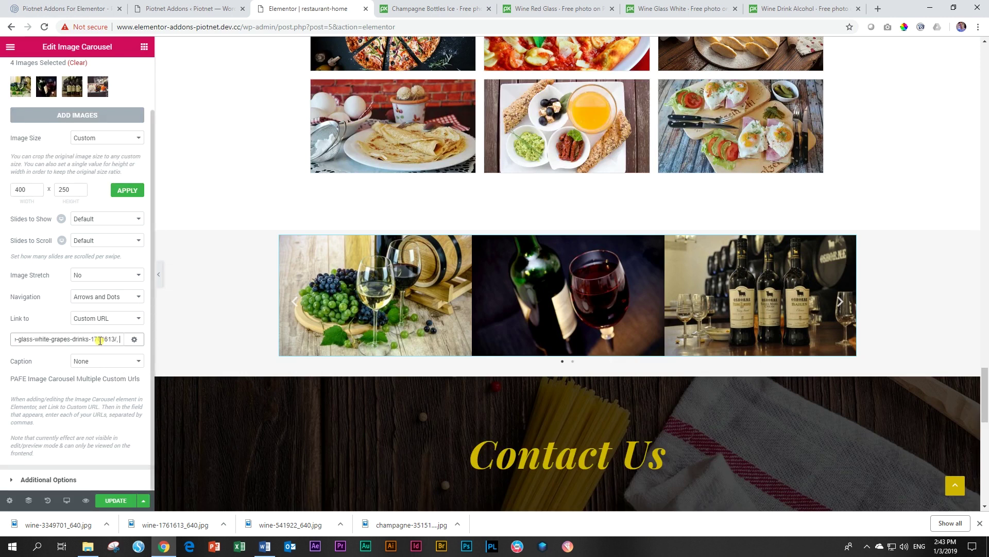
pyautogui.hotkey('ctrl', 'v')
pyautogui.write(',')
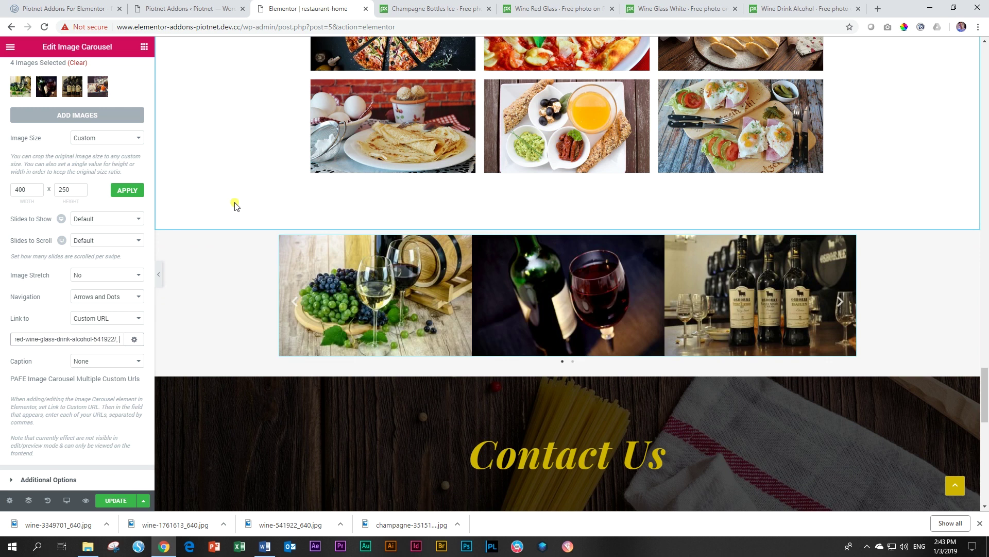
# Append the wine bottles and champagne Pixabay addresses as third and fourth links and update the page.
pyautogui.click(666, 6)
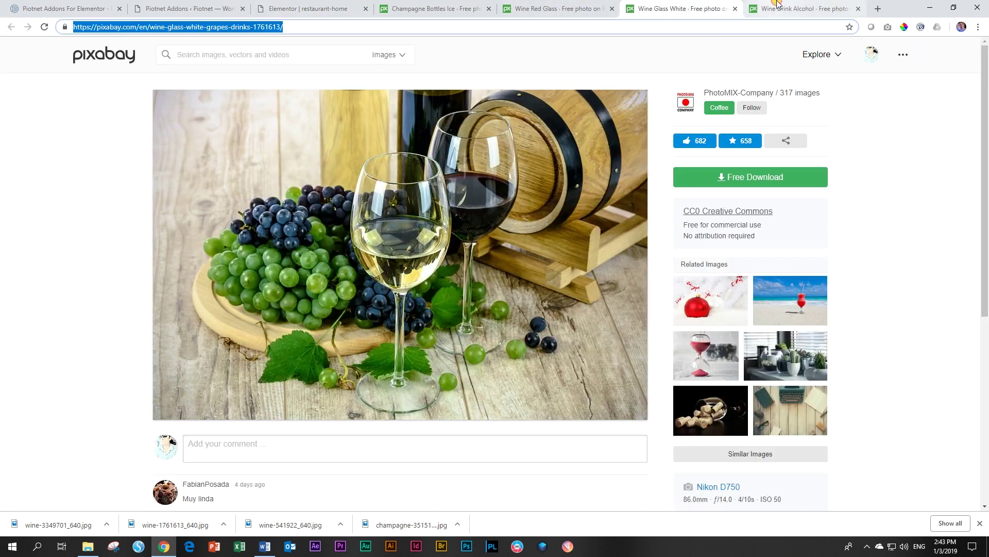
pyautogui.click(753, 8)
pyautogui.click(293, 27)
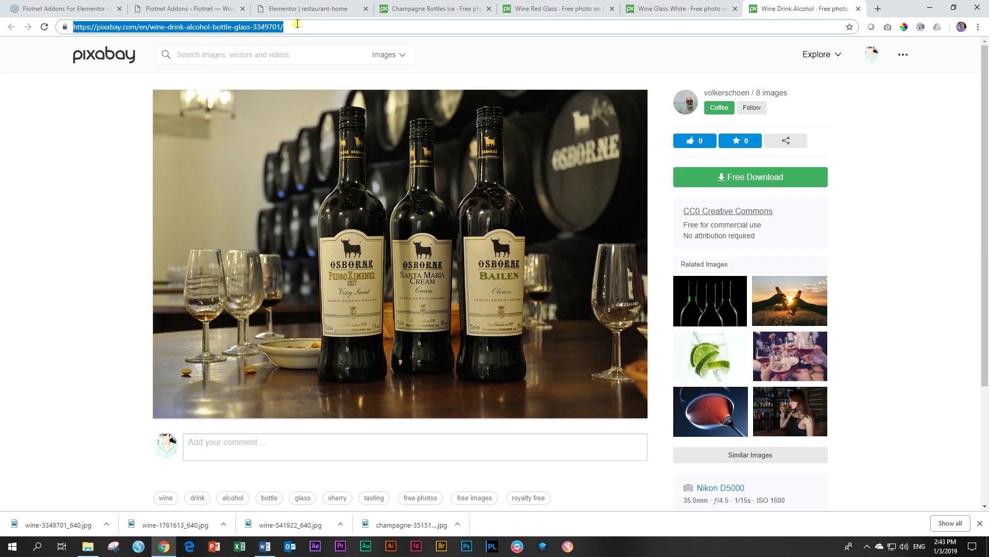
pyautogui.click(307, 8)
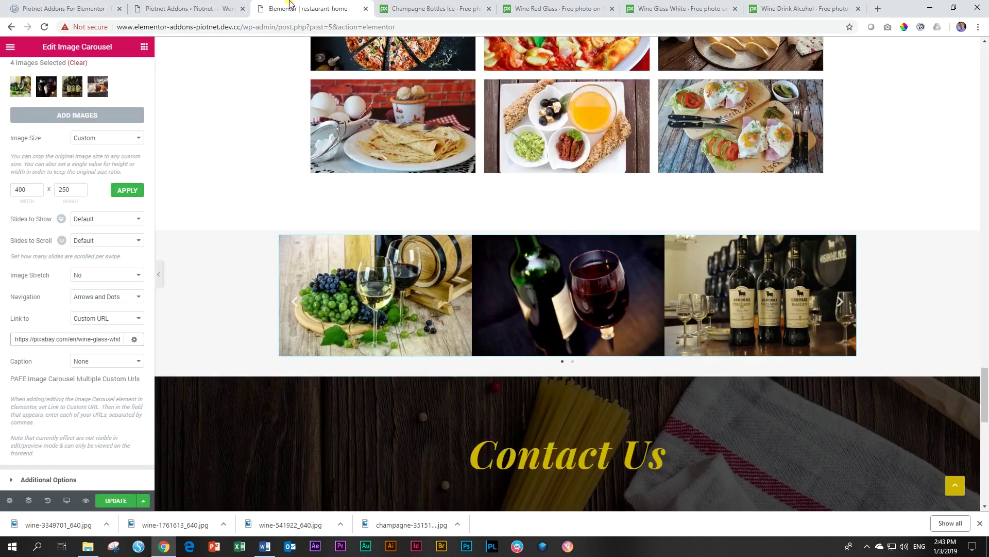
pyautogui.click(109, 341)
pyautogui.press('End')
pyautogui.hotkey('ctrl', 'v')
pyautogui.write(',')
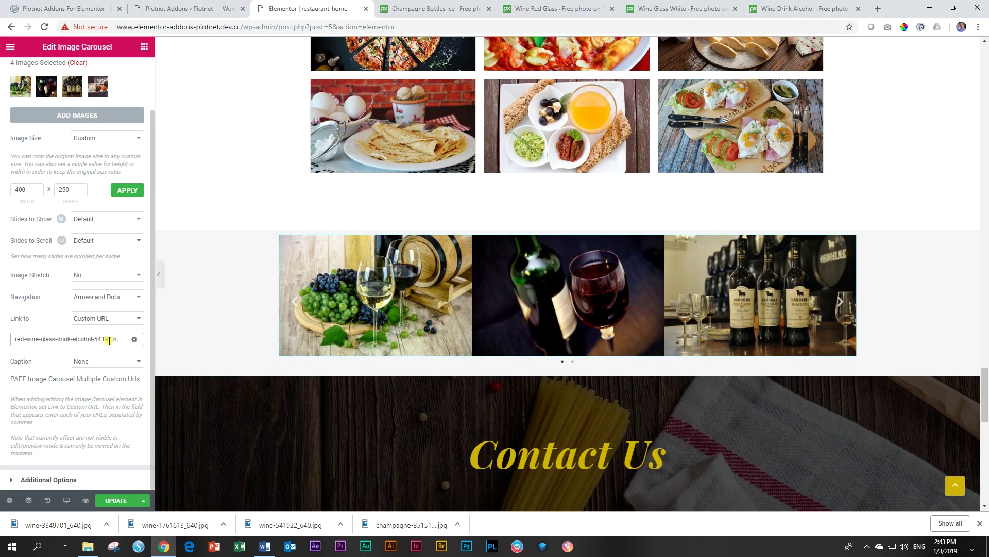
pyautogui.hotkey('ctrl', 'v')
pyautogui.write(',')
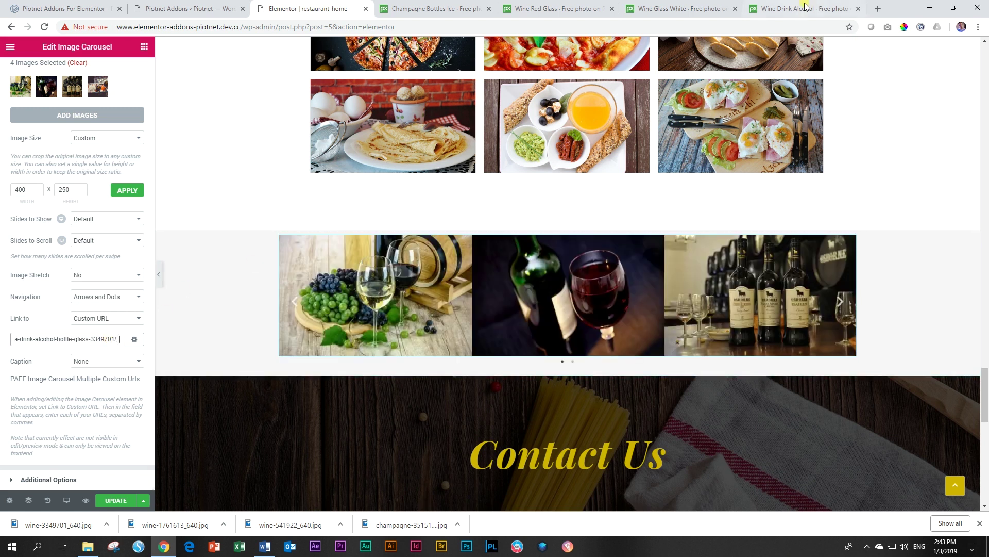
pyautogui.click(456, 7)
pyautogui.click(337, 29)
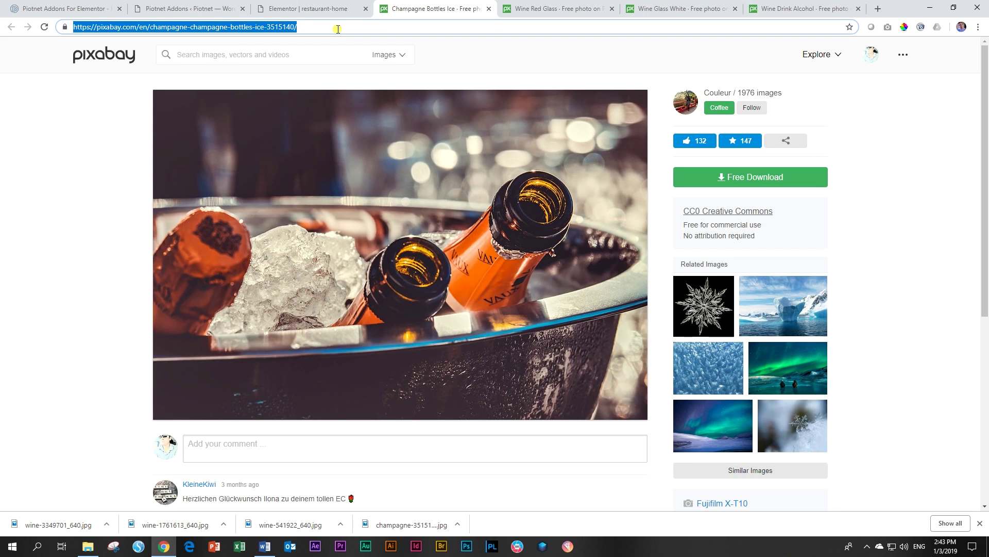
pyautogui.click(309, 9)
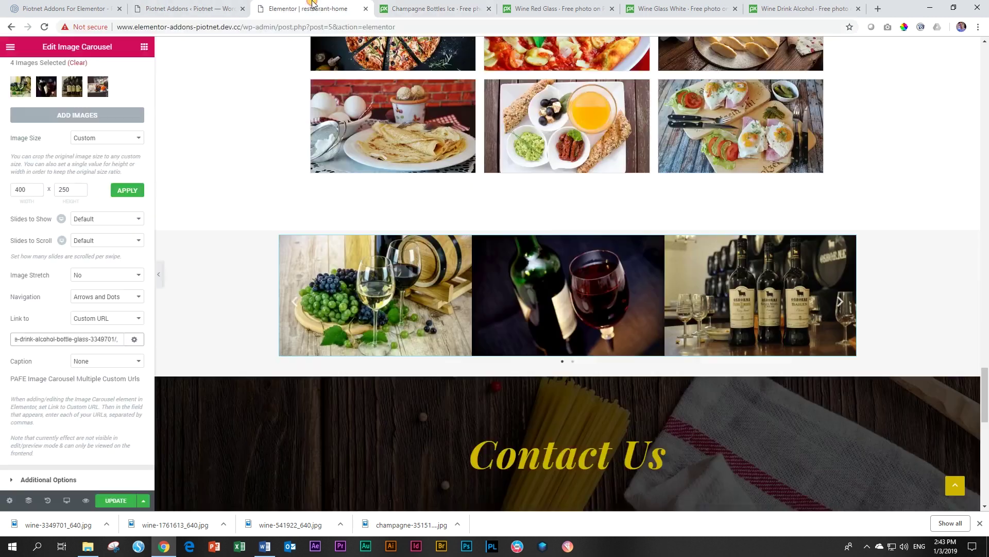
pyautogui.click(93, 338)
pyautogui.press('End')
pyautogui.write(',')
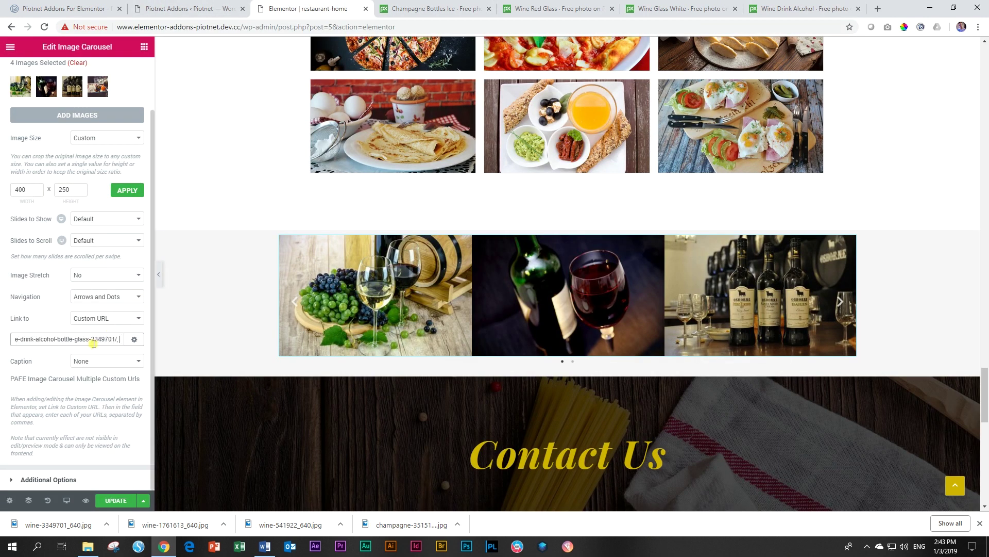
pyautogui.hotkey('ctrl', 'v')
pyautogui.click(112, 501)
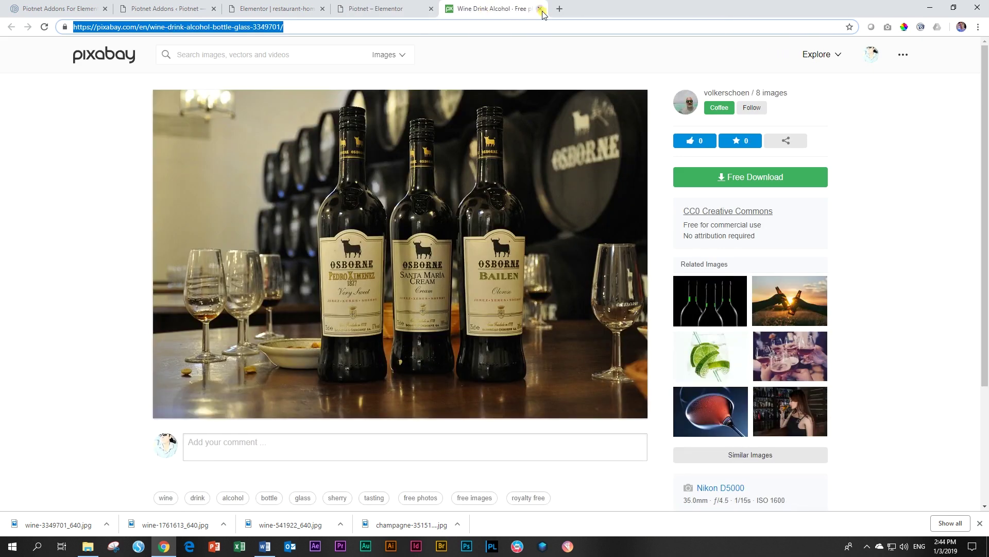
# Close the extra Pixabay tab and follow the bottles slide's link on the live page to verify it.
pyautogui.click(542, 9)
pyautogui.scroll(-5, 364, 320)
pyautogui.scroll(-5, 364, 321)
pyautogui.scroll(-5, 364, 321)
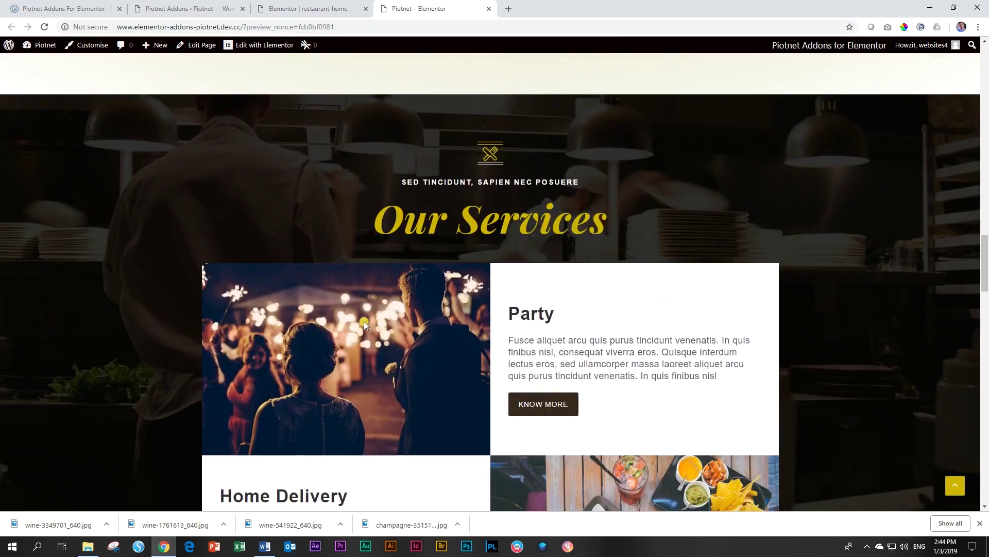
pyautogui.scroll(-5, 364, 321)
pyautogui.scroll(-5, 364, 321)
pyautogui.scroll(-4, 364, 321)
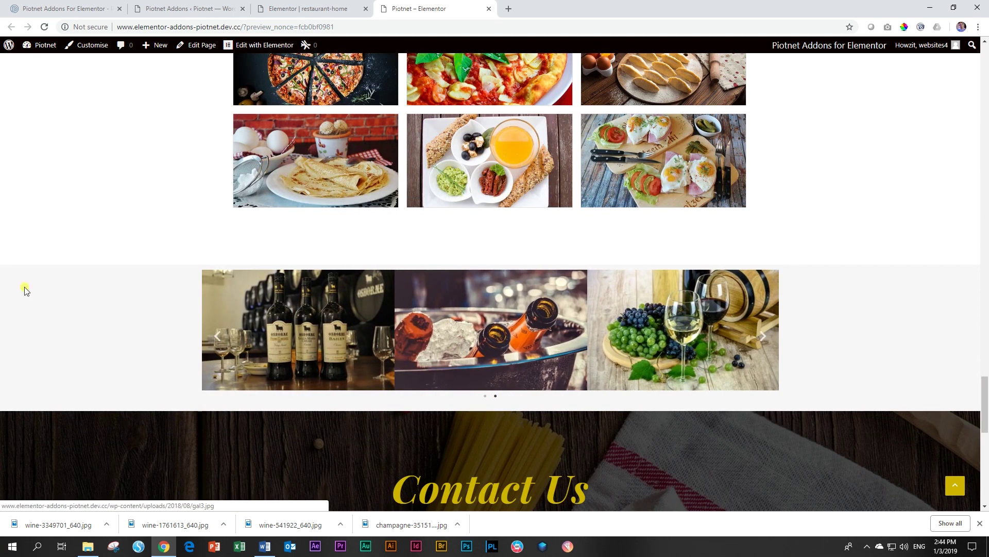
pyautogui.click(304, 309)
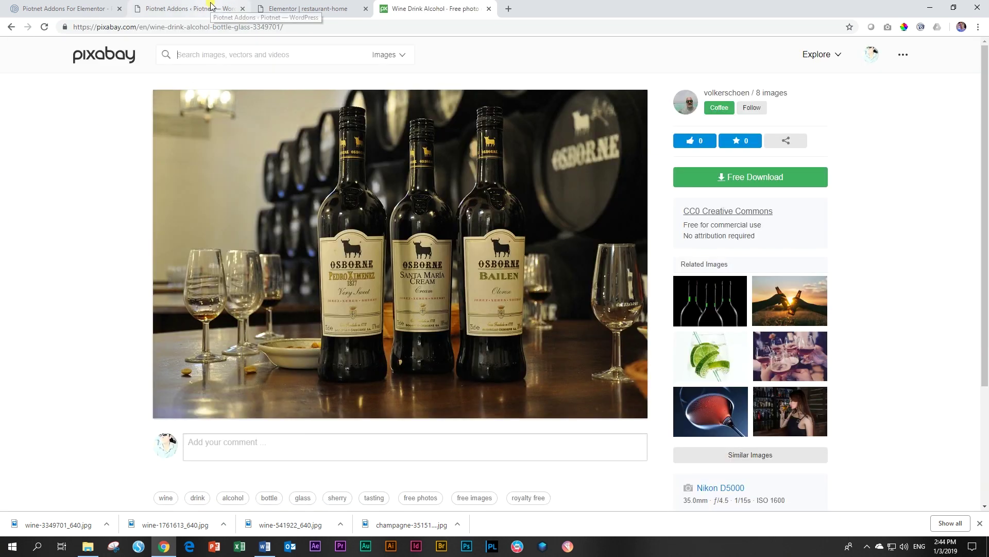
pyautogui.click(10, 26)
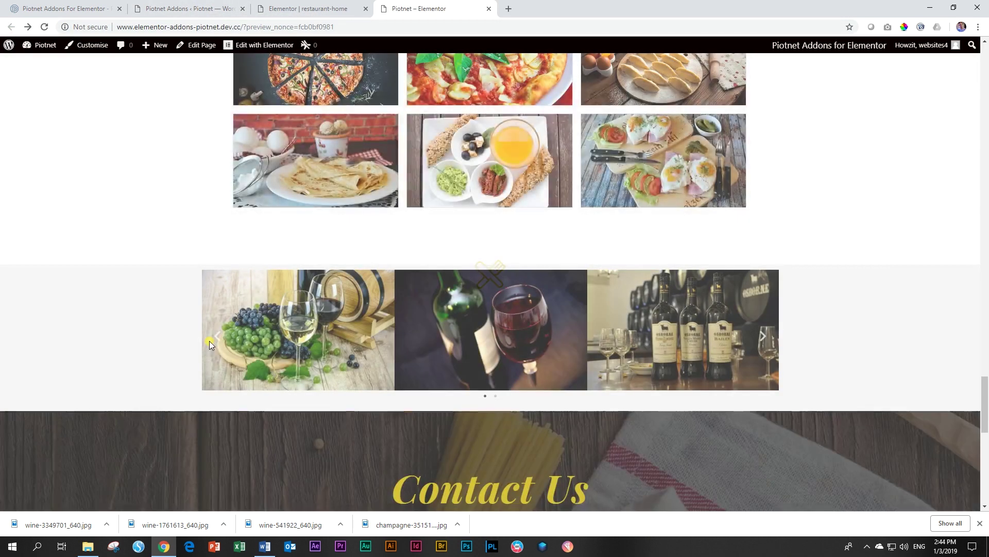
pyautogui.click(26, 27)
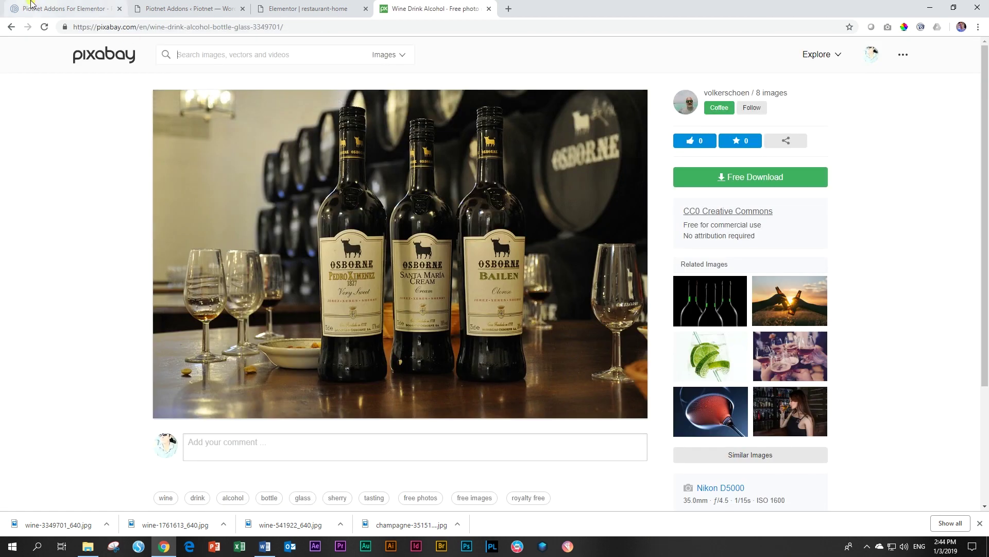
pyautogui.click(30, 5)
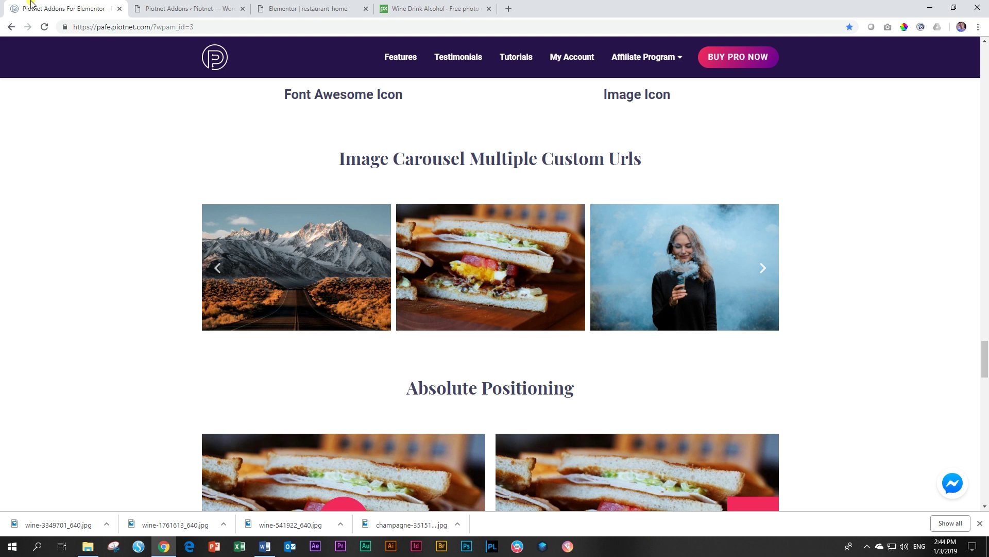